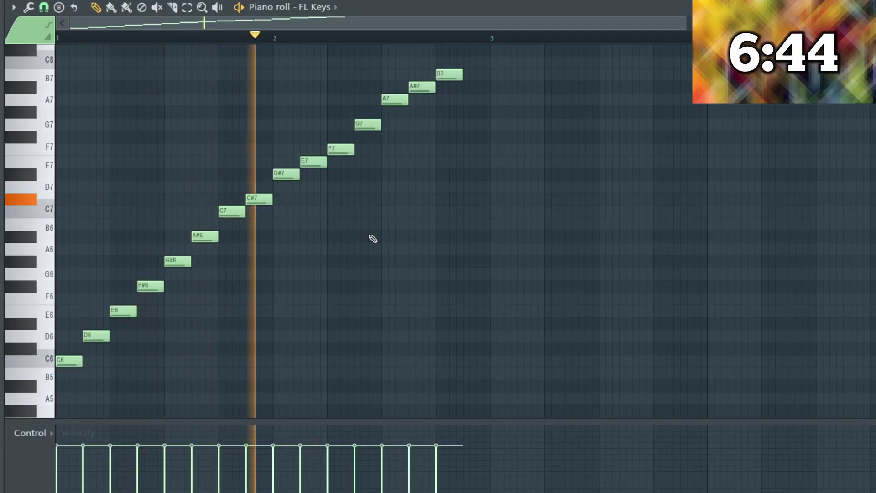
Stop the piano roll playback and open tunebat.com/analyzer in the browser
{"action": "key", "text": "space"}
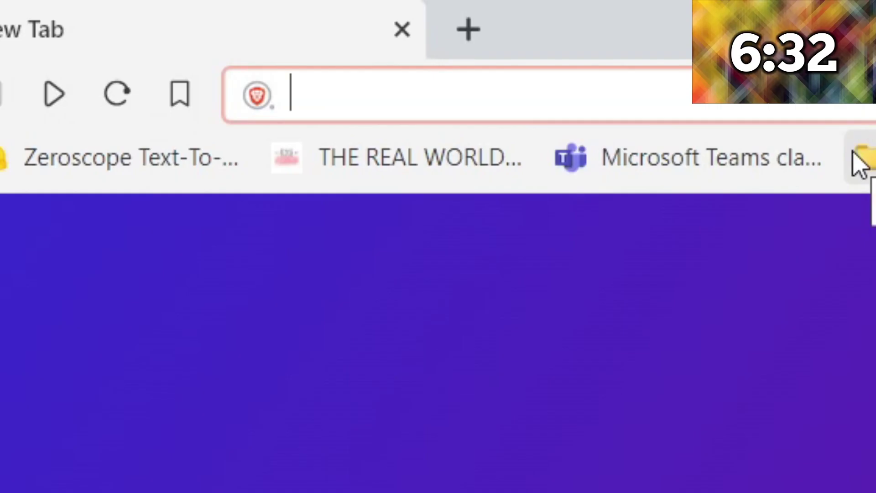
{"action": "type", "text": "tuneba."}
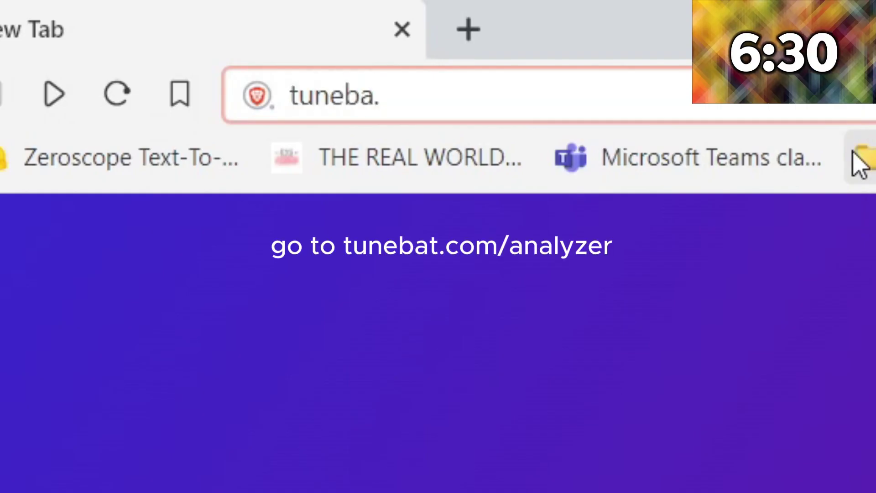
{"action": "key", "text": "BackSpace"}
{"action": "type", "text": "t.com/analy"}
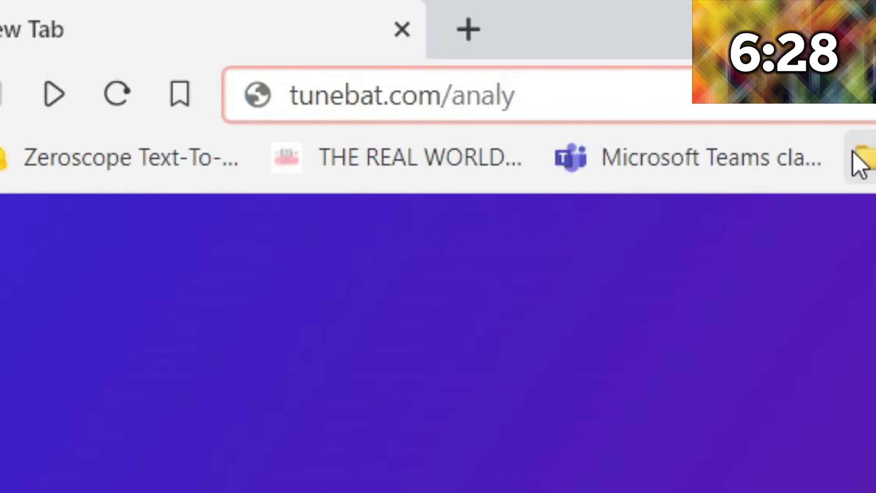
{"action": "type", "text": "zer"}
{"action": "key", "text": "Return"}
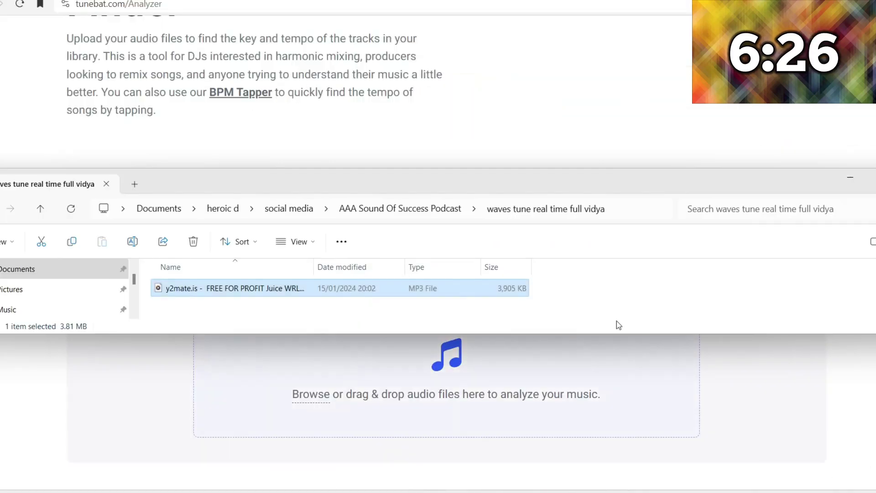
Upload the selected Juice WRLD type beat MP3 to the analyzer and check its key and BPM
{"action": "left_click_drag", "start_coordinate": [538, 188], "coordinate": [621, 33]}
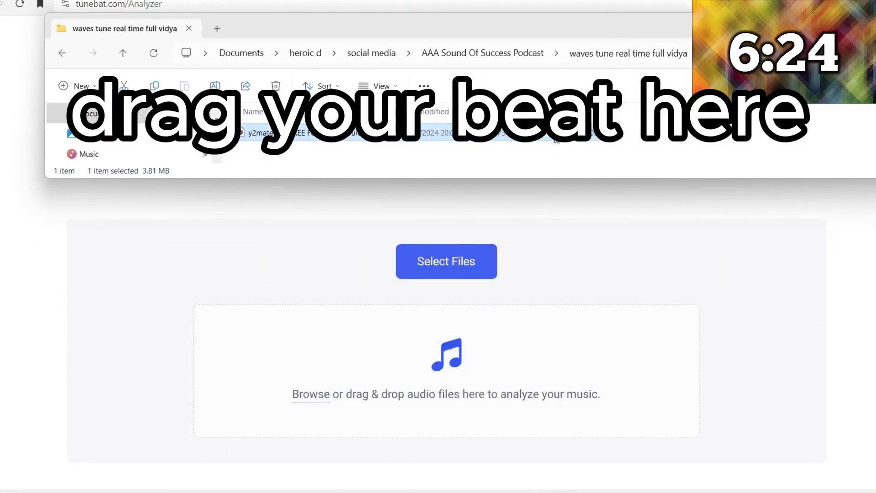
{"action": "left_click_drag", "start_coordinate": [593, 133], "coordinate": [494, 385]}
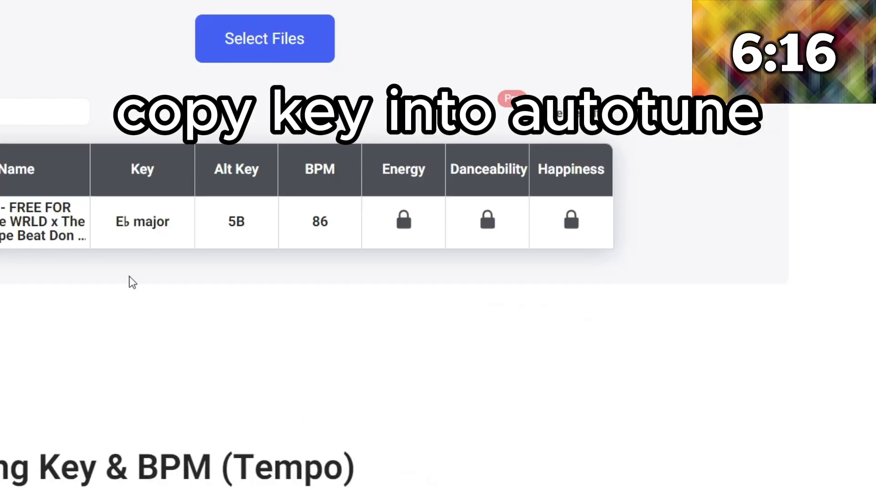
{"action": "scroll", "coordinate": [260, 291], "scroll_direction": "up", "scroll_amount": 3}
{"action": "scroll", "coordinate": [257, 292], "scroll_direction": "down", "scroll_amount": 3}
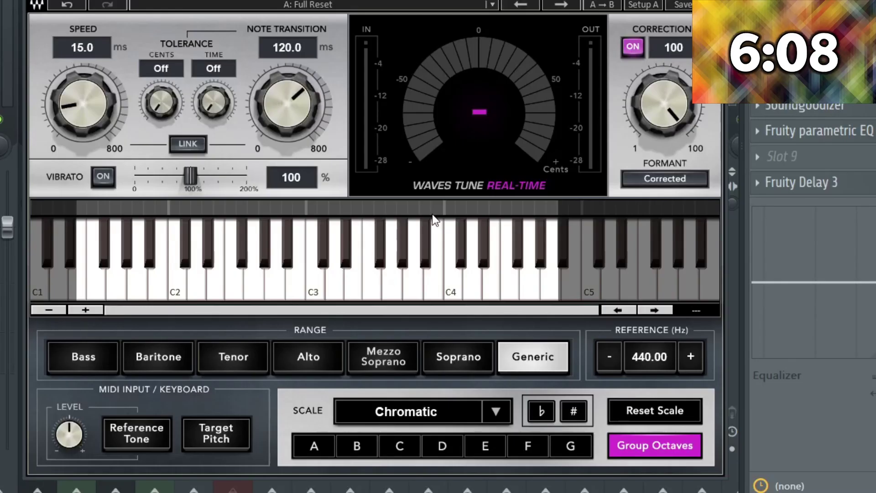
Set the Waves Tune Real-Time key on Main Vocals 1 to E flat with the Major scale
{"action": "left_click", "coordinate": [483, 449]}
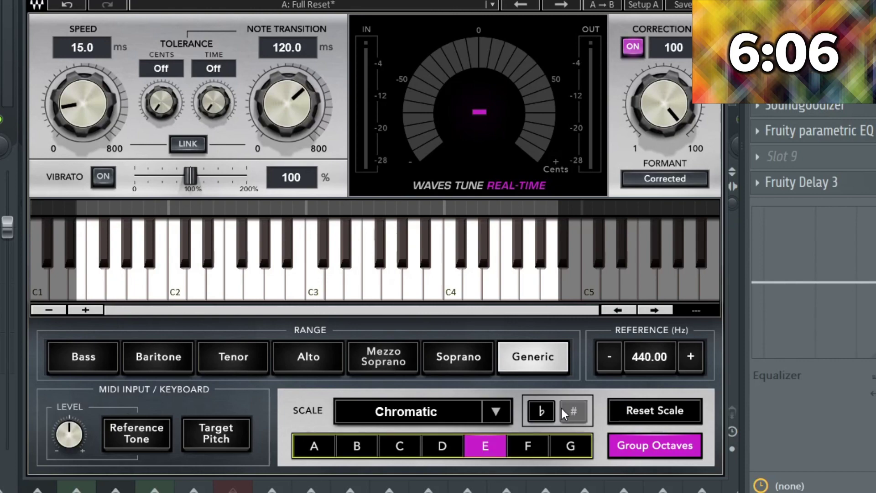
{"action": "left_click", "coordinate": [496, 411]}
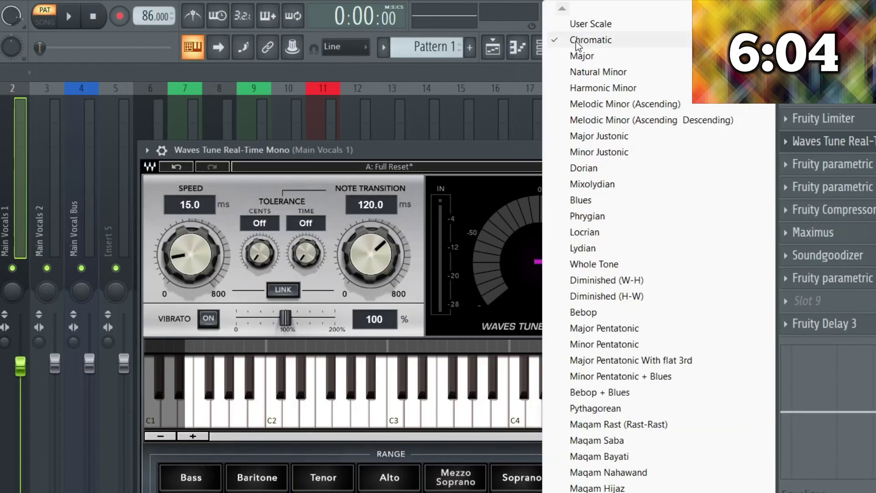
{"action": "left_click", "coordinate": [558, 55]}
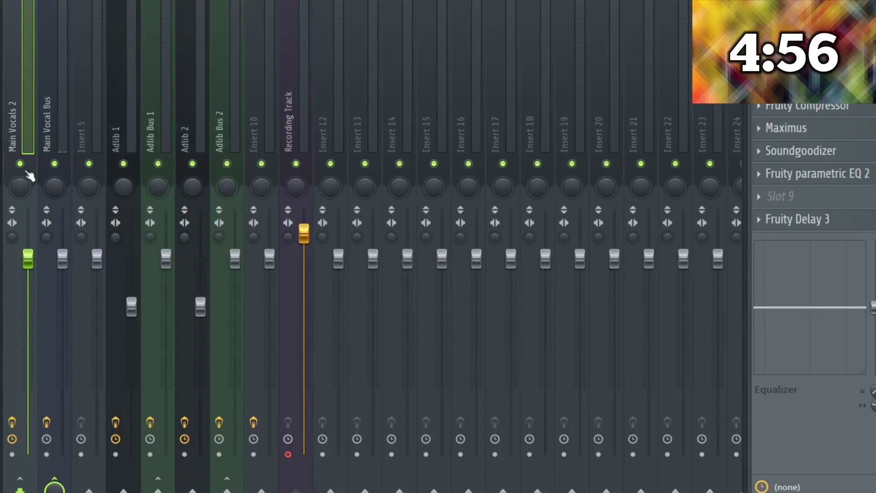
Mute Main Vocals 2 and set the Main Vocals 1 tuner to 0.1 ms speed and 19 ms note transition
{"action": "left_click", "coordinate": [20, 164]}
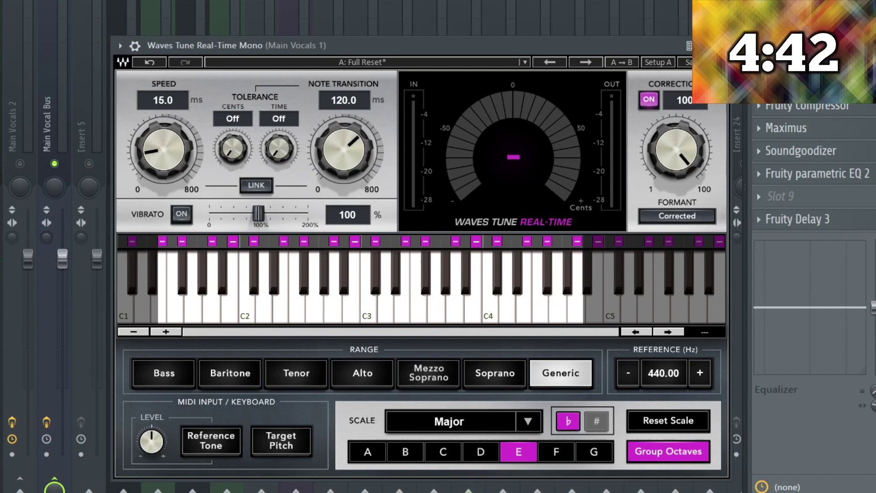
{"action": "left_click_drag", "start_coordinate": [160, 136], "coordinate": [161, 182]}
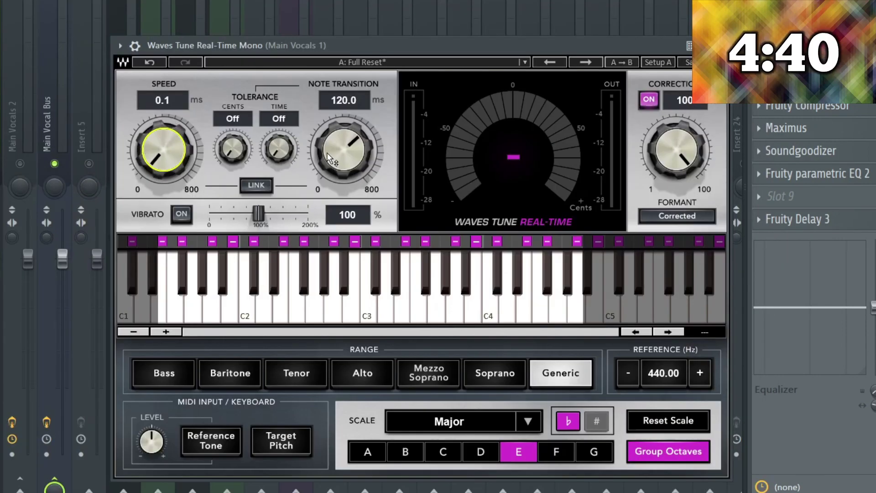
{"action": "double_click", "coordinate": [340, 101]}
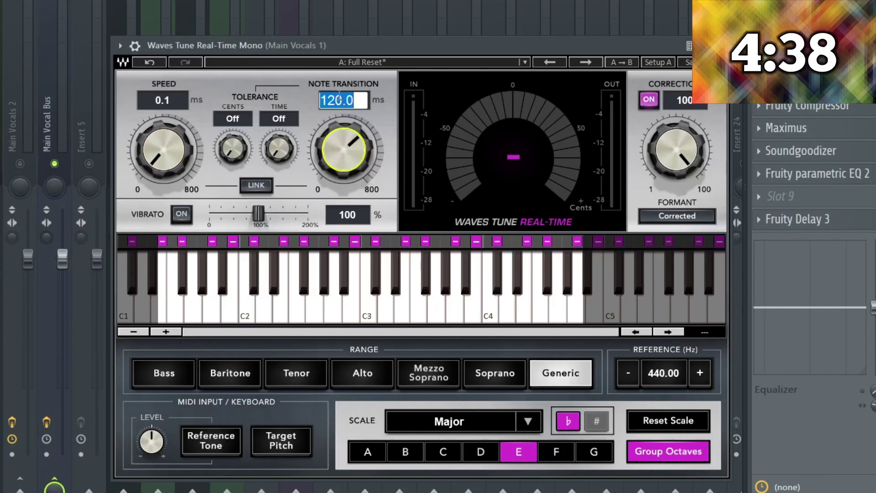
{"action": "type", "text": "19"}
{"action": "key", "text": "Return"}
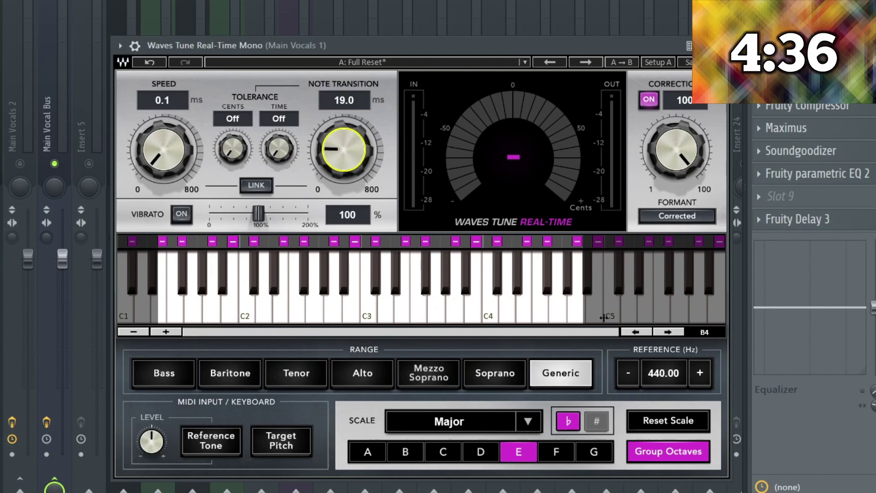
{"action": "key", "text": "Escape"}
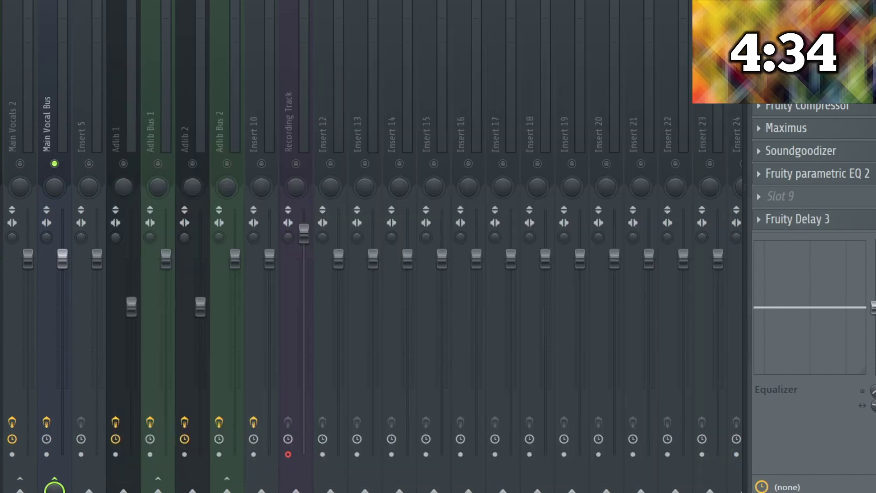
Listen to the recorded vocals from the playlist and mixer, and place the playhead at about bar 9
{"action": "key", "text": "F5"}
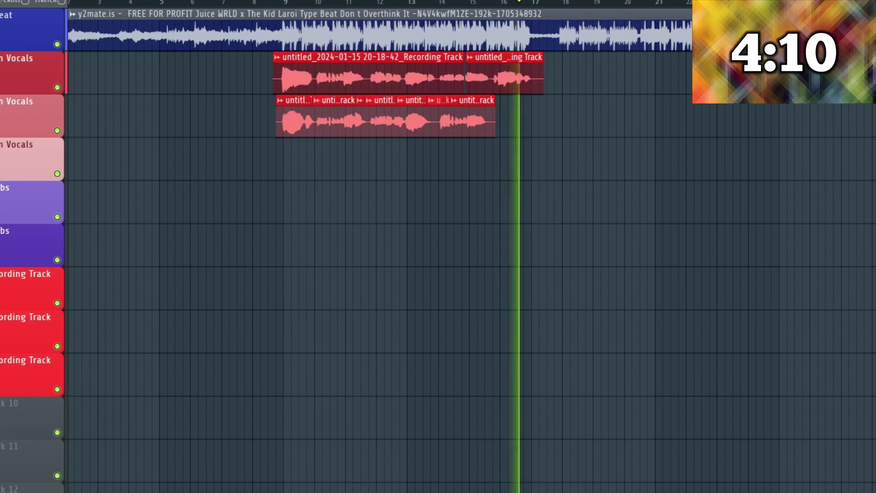
{"action": "key", "text": "space"}
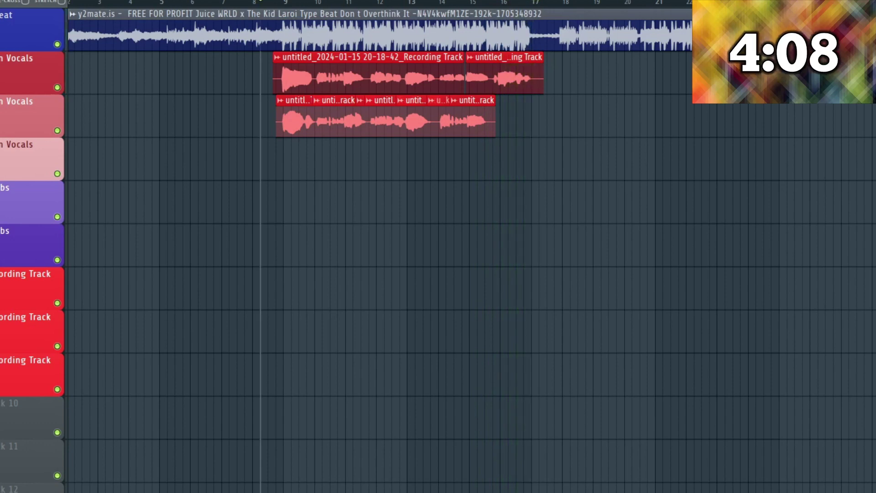
{"action": "key", "text": "F9"}
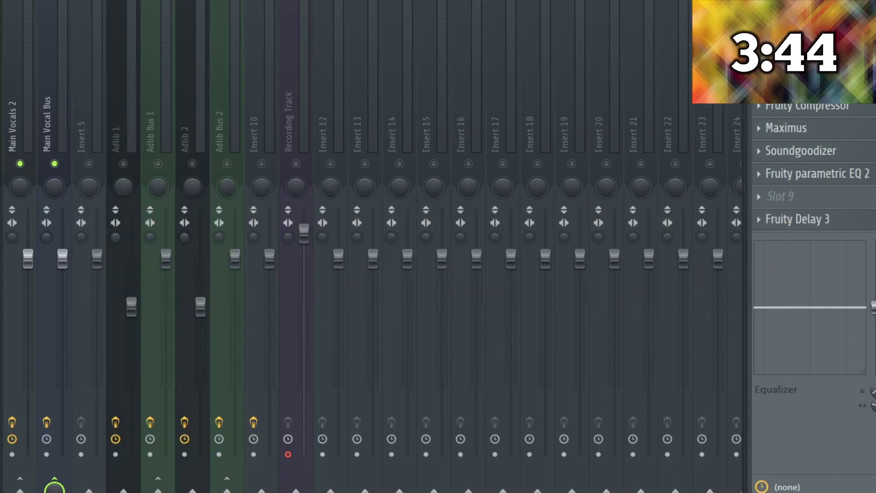
{"action": "key", "text": "space"}
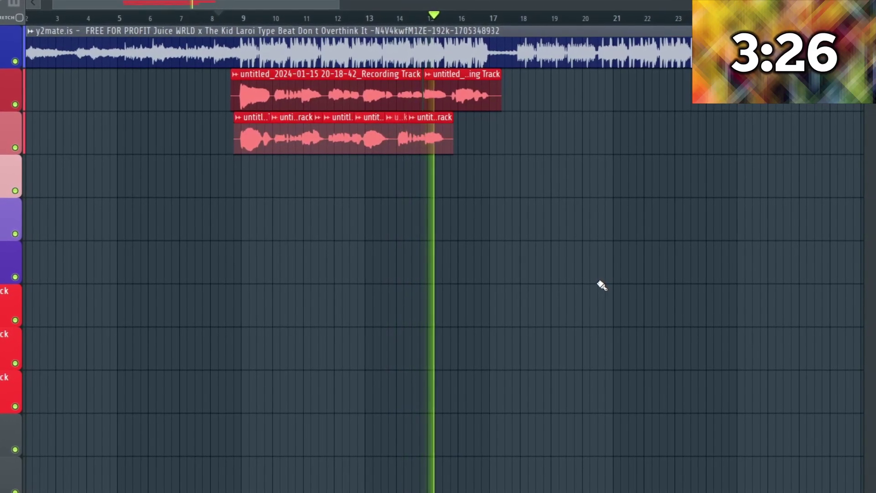
{"action": "key", "text": "space"}
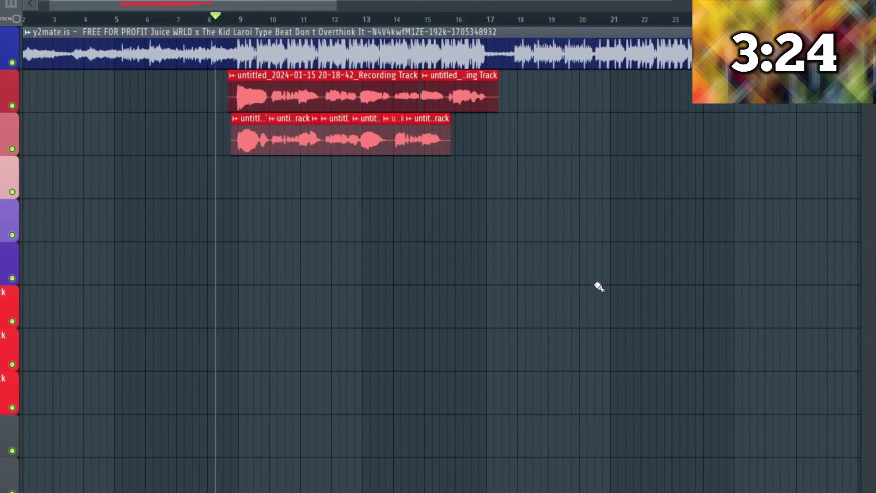
{"action": "left_click", "coordinate": [238, 18]}
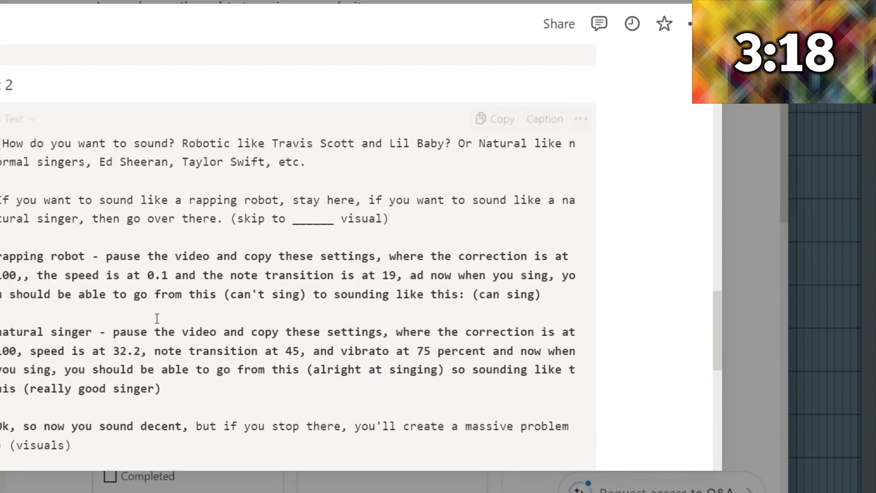
Following the natural singer notes, set the Main Vocals 2 tuner's note transition to 45 ms and speed to 32 ms
{"action": "scroll", "coordinate": [157, 319], "scroll_direction": "down", "scroll_amount": 3}
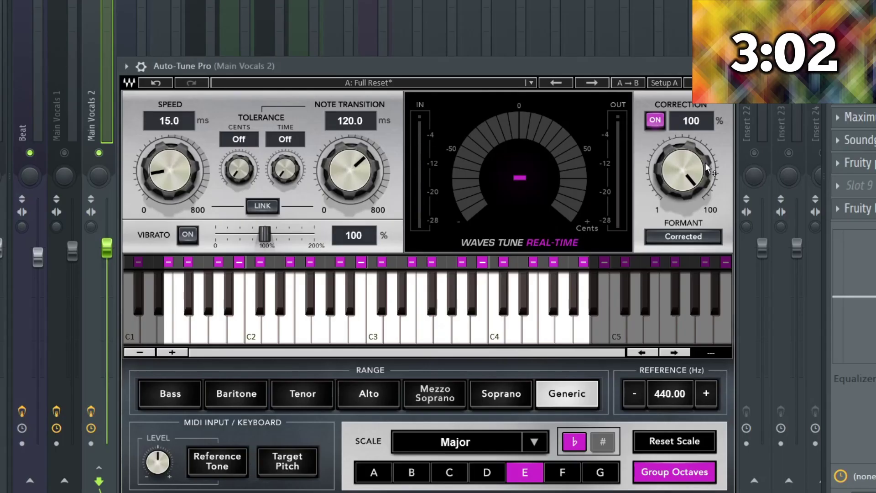
{"action": "left_click", "coordinate": [346, 122]}
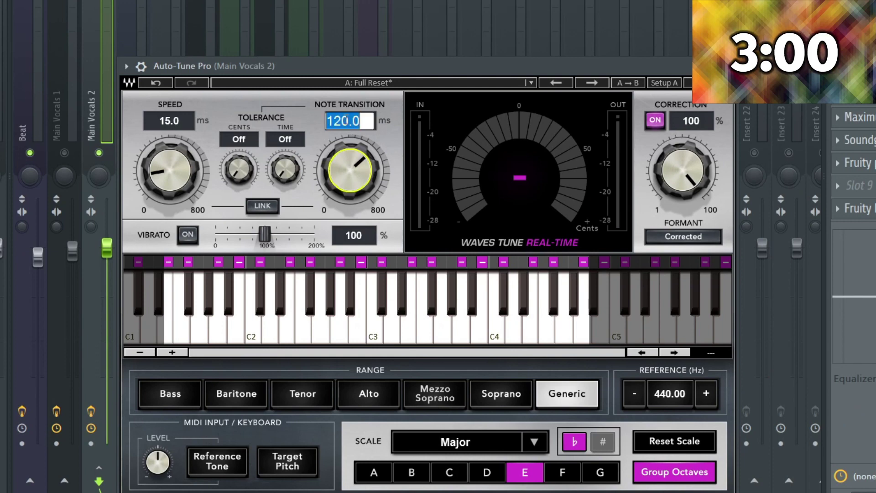
{"action": "type", "text": "45"}
{"action": "key", "text": "Return"}
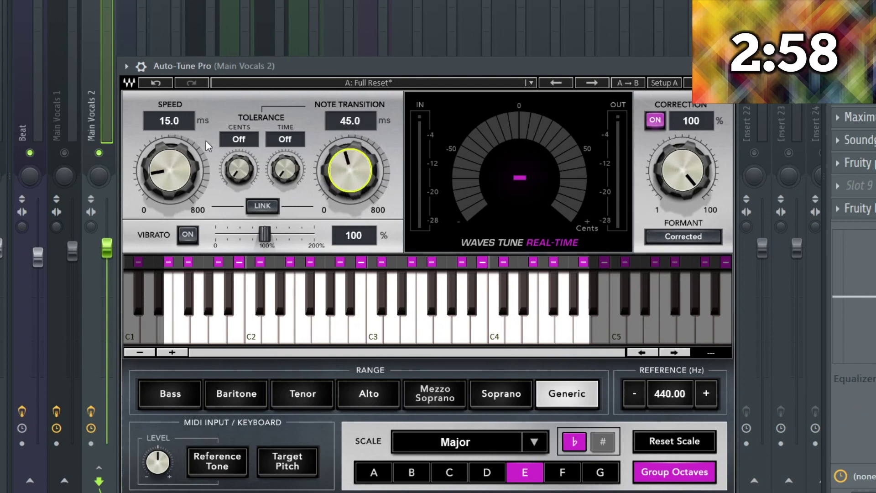
{"action": "left_click", "coordinate": [160, 119]}
{"action": "key", "text": "BackSpace"}
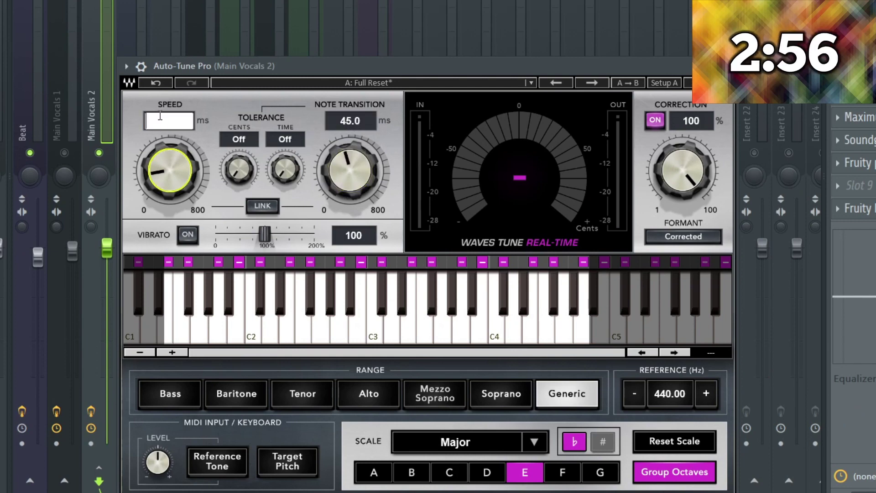
{"action": "type", "text": "32"}
{"action": "key", "text": "Return"}
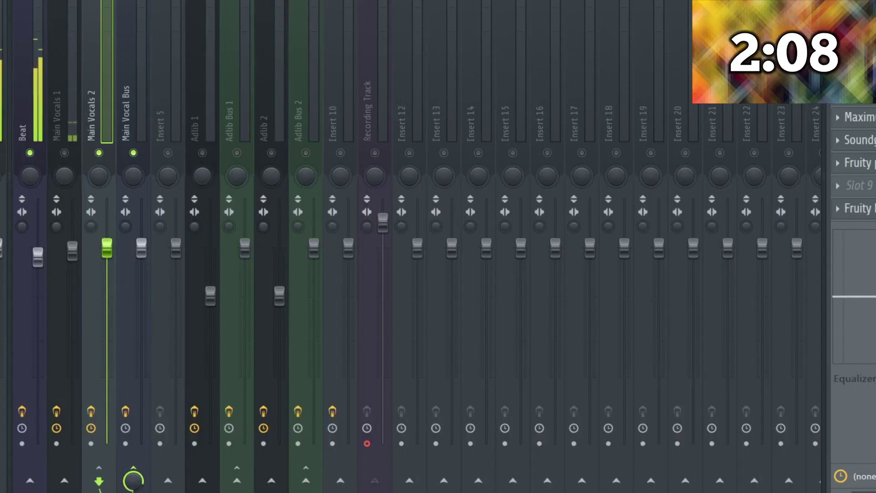
With the Beat track muted, link speed and note transition on Main Vocals 2 and lower them together to about 29 ms and 42 ms or slightly less
{"action": "left_click", "coordinate": [29, 152]}
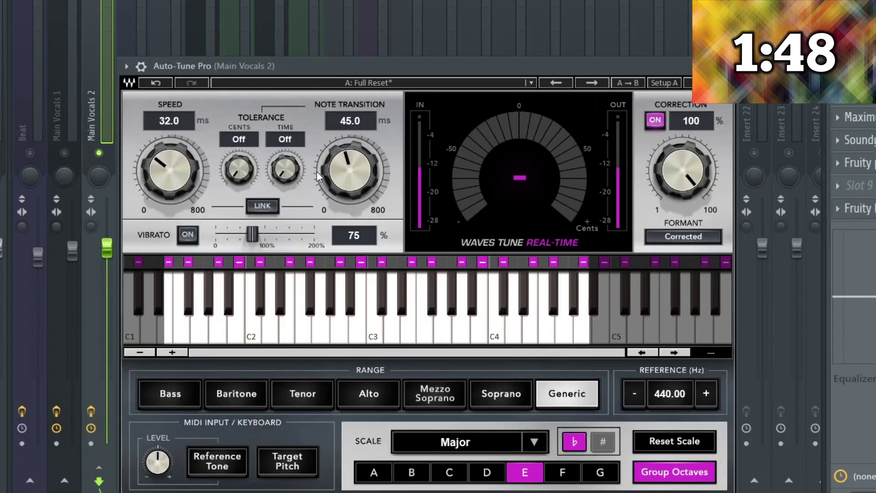
{"action": "left_click", "coordinate": [273, 206]}
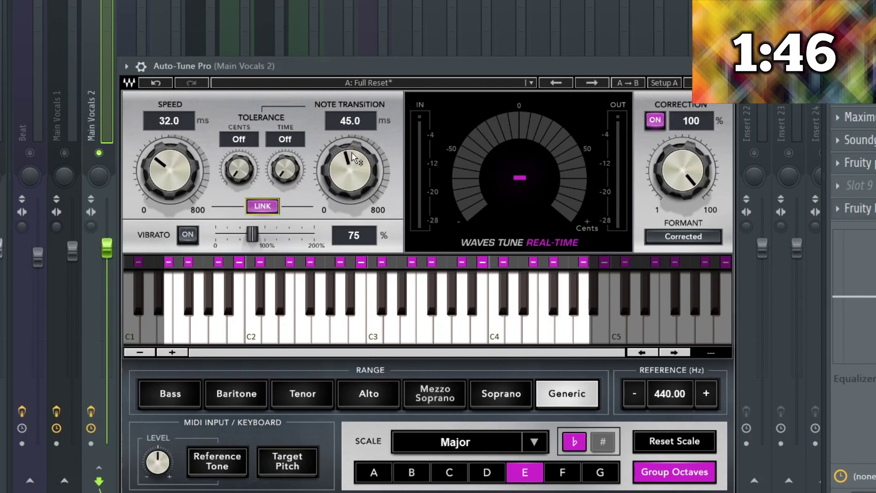
{"action": "mouse_move", "coordinate": [329, 175]}
{"action": "left_mouse_down"}
{"action": "mouse_move", "coordinate": [330, 191]}
{"action": "mouse_move", "coordinate": [329, 114]}
{"action": "mouse_move", "coordinate": [329, 201]}
{"action": "mouse_move", "coordinate": [329, 151]}
{"action": "mouse_move", "coordinate": [330, 191]}
{"action": "left_mouse_up"}
{"action": "key", "text": "space"}
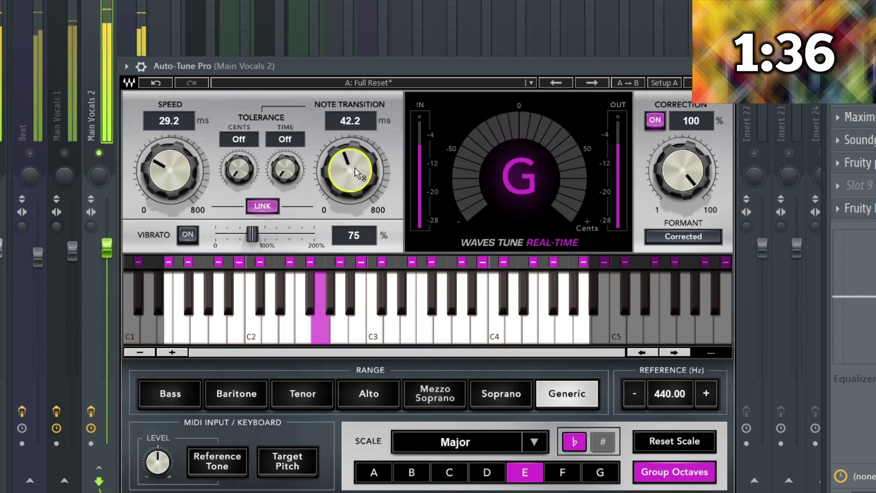
{"action": "left_click_drag", "start_coordinate": [352, 171], "coordinate": [351, 182]}
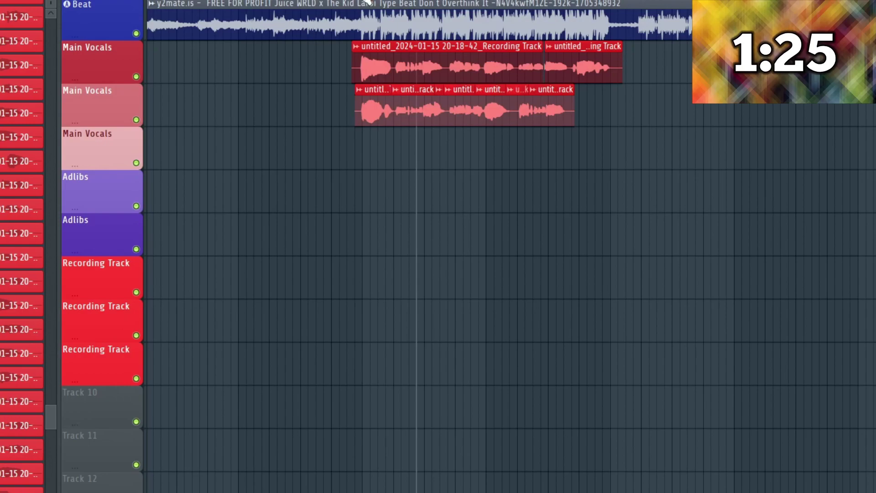
Move the playhead to the start of the recorded vocals and unmute the Beat track in the mixer
{"action": "left_click", "coordinate": [362, 1]}
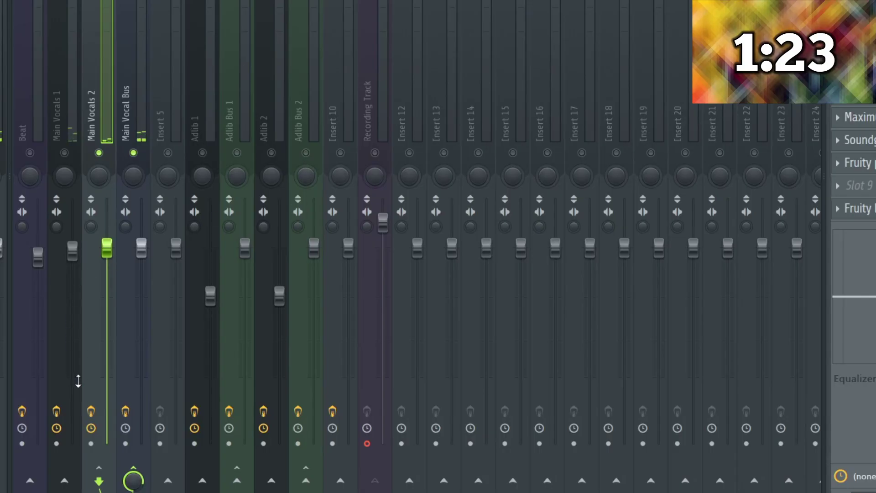
{"action": "left_click", "coordinate": [30, 153]}
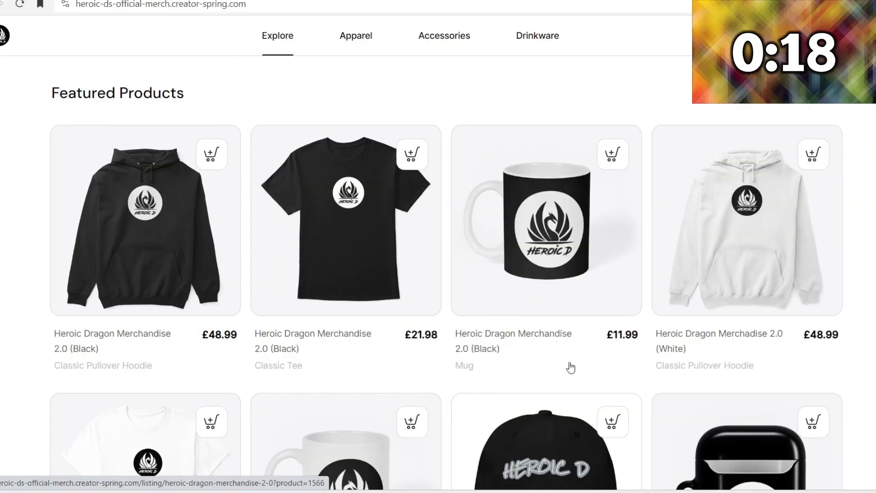
Look through the featured products in the online merchandise store
{"action": "scroll", "coordinate": [569, 366], "scroll_direction": "down", "scroll_amount": 8}
{"action": "scroll", "coordinate": [569, 365], "scroll_direction": "up", "scroll_amount": 8}
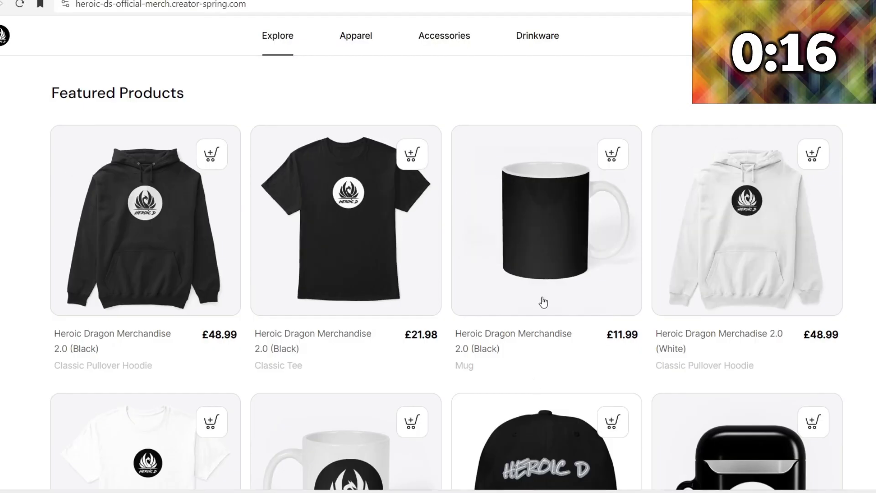
{"action": "scroll", "coordinate": [542, 301], "scroll_direction": "down", "scroll_amount": 5}
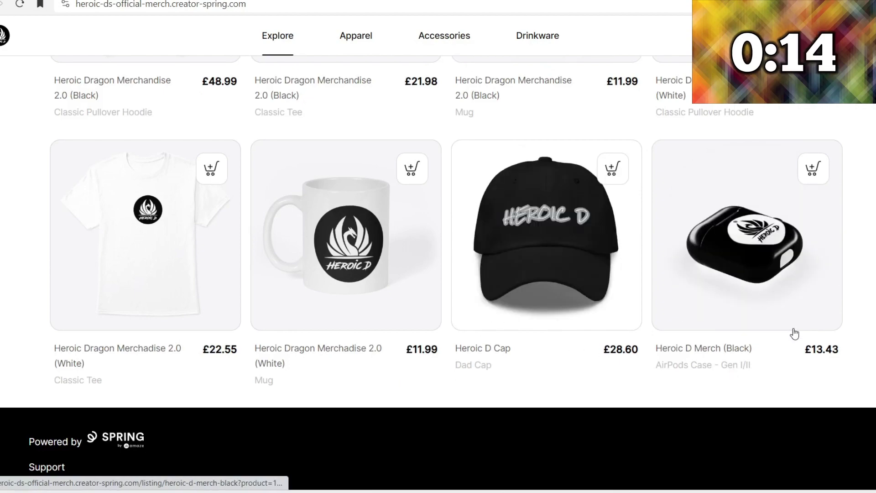
{"action": "scroll", "coordinate": [794, 333], "scroll_direction": "up", "scroll_amount": 5}
{"action": "scroll", "coordinate": [853, 345], "scroll_direction": "down", "scroll_amount": 8}
{"action": "scroll", "coordinate": [853, 345], "scroll_direction": "up", "scroll_amount": 1}
{"action": "scroll", "coordinate": [438, 274], "scroll_direction": "up", "scroll_amount": 6}
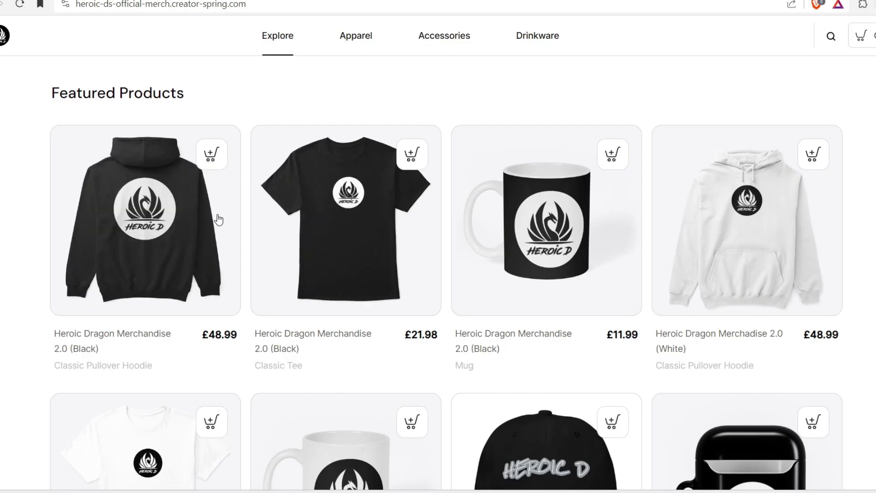
{"action": "scroll", "coordinate": [218, 220], "scroll_direction": "down", "scroll_amount": 8}
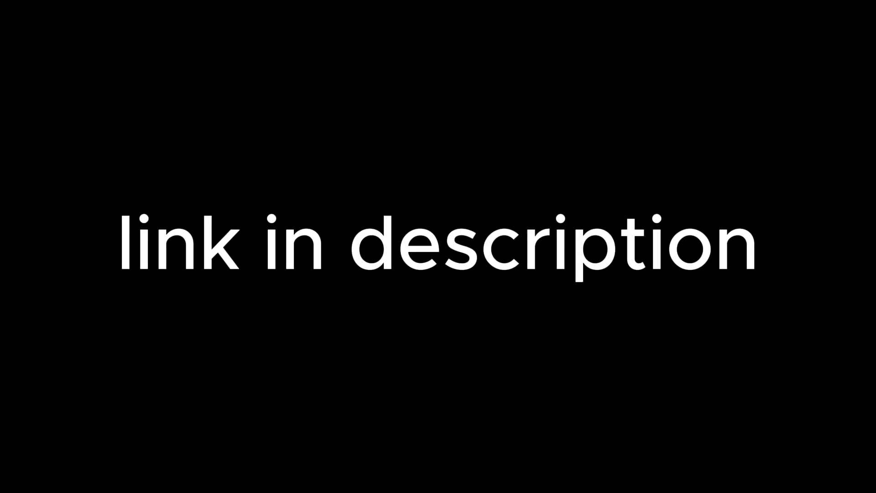